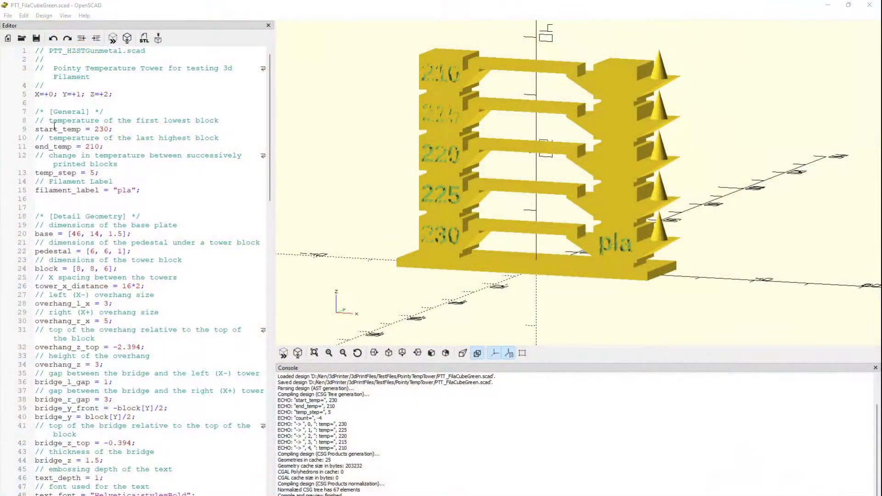
pyautogui.scroll(5, 436, 157)
pyautogui.moveTo(448, 158); pyautogui.dragTo(434, 157)
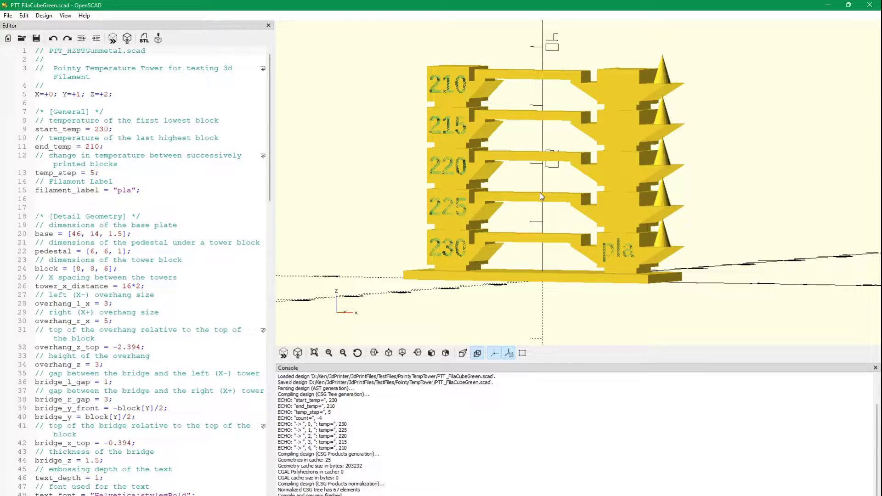
pyautogui.moveTo(566, 190); pyautogui.dragTo(531, 184)
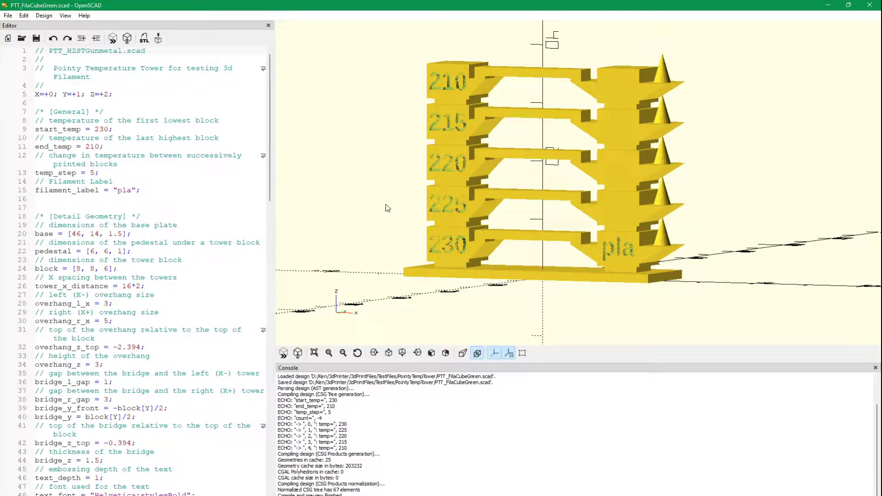
pyautogui.moveTo(471, 205); pyautogui.dragTo(474, 202)
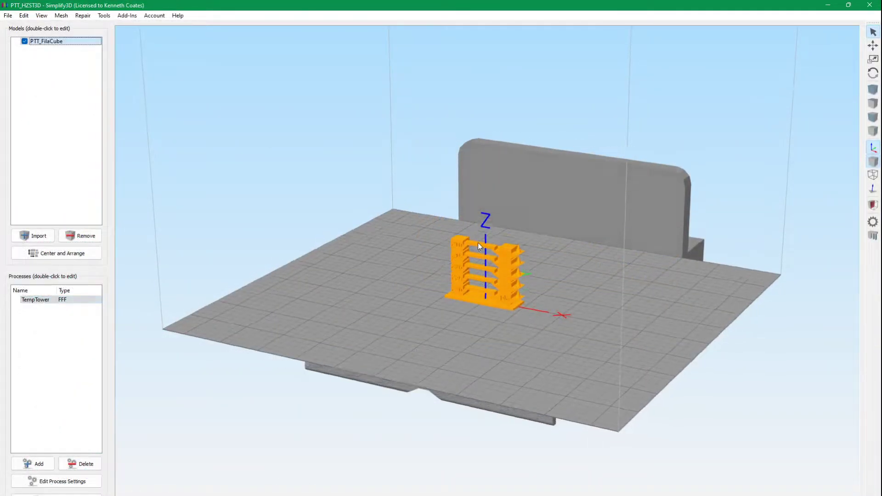
# Examine the temperature tower model on the Simplify3D build plate up close and from several angles.
pyautogui.scroll(10, 479, 246)
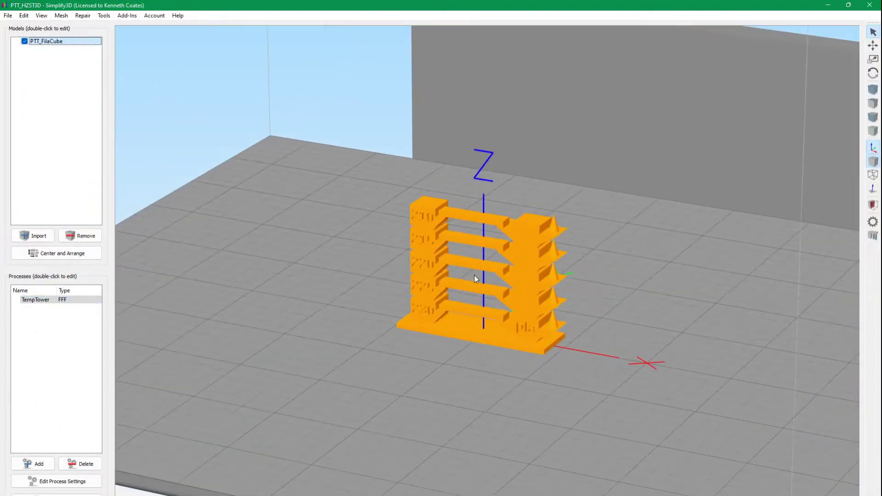
pyautogui.scroll(-10, 473, 268)
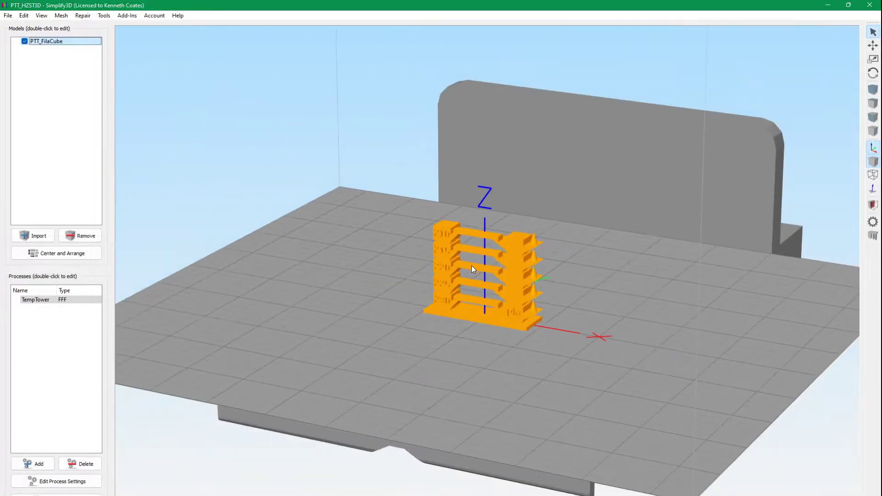
pyautogui.moveTo(462, 289)
pyautogui.mouseDown()
pyautogui.moveTo(437, 317)
pyautogui.moveTo(454, 301)
pyautogui.mouseUp()
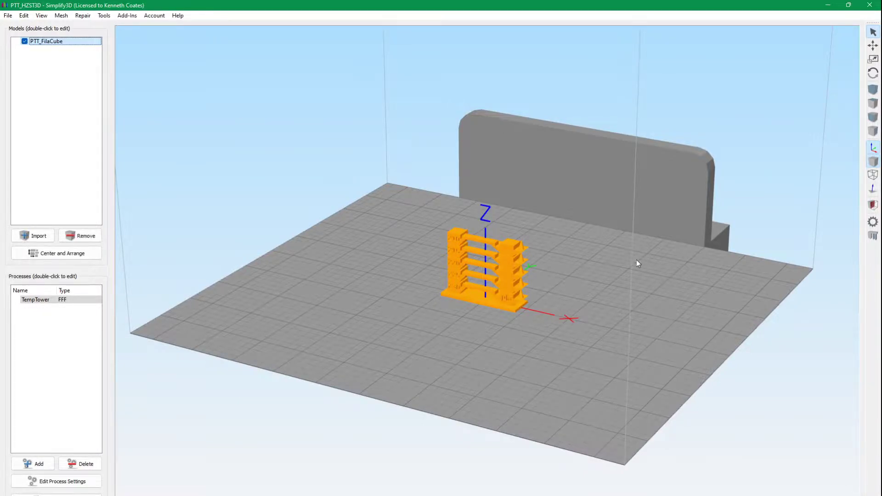
pyautogui.moveTo(638, 263); pyautogui.dragTo(679, 233)
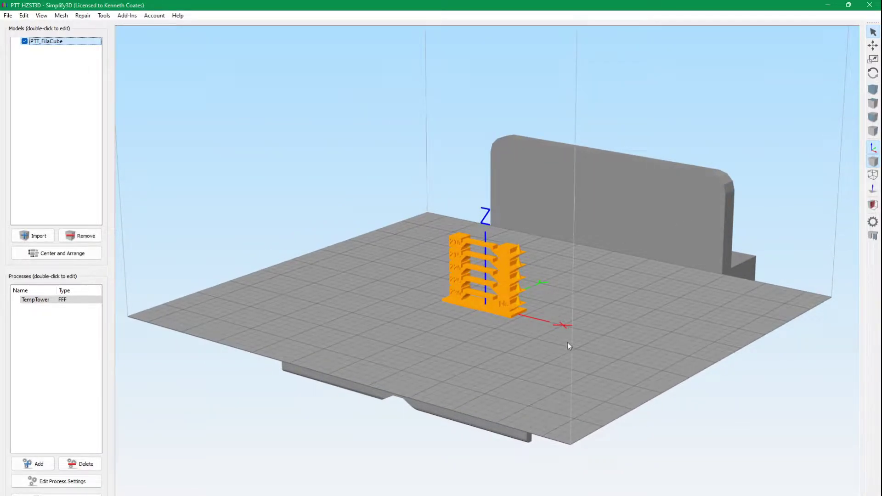
pyautogui.moveTo(567, 342); pyautogui.dragTo(607, 330)
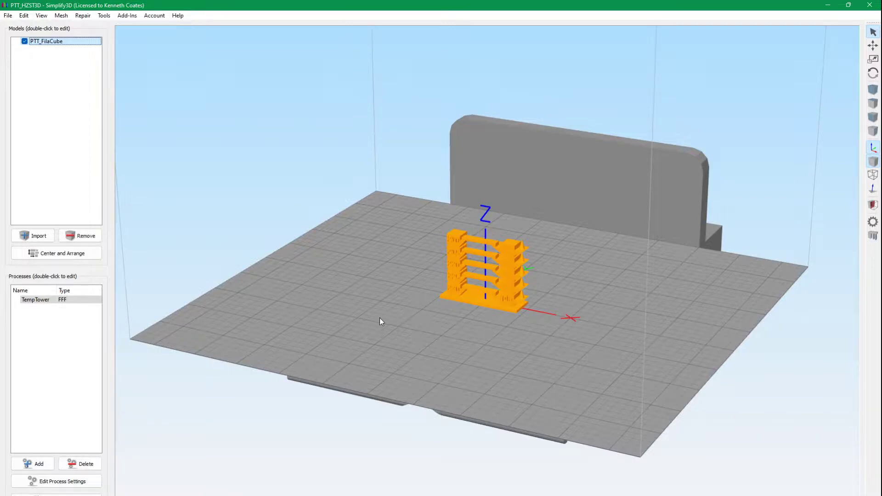
pyautogui.moveTo(385, 285); pyautogui.dragTo(413, 287)
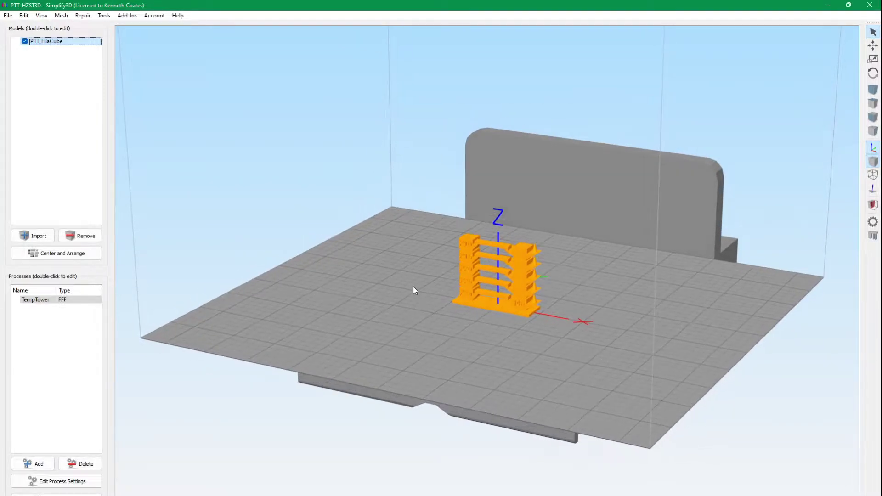
pyautogui.scroll(3, 413, 286)
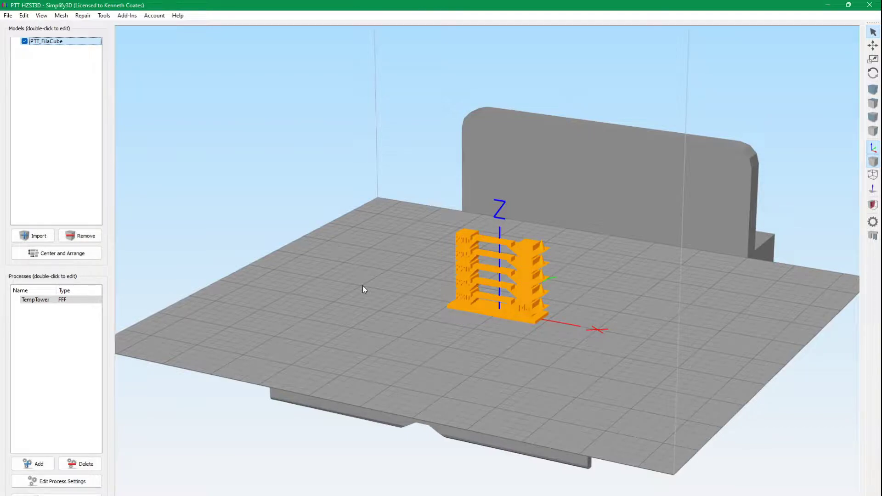
pyautogui.moveTo(436, 296); pyautogui.dragTo(442, 290)
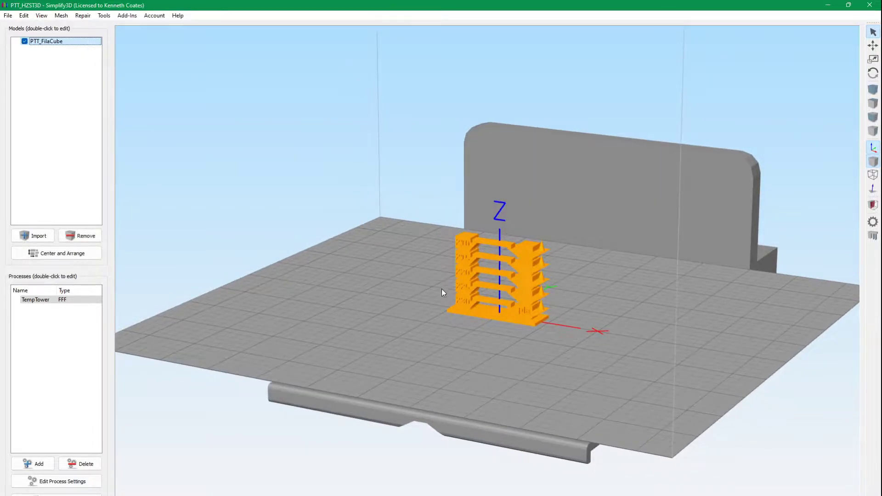
pyautogui.scroll(3, 444, 292)
pyautogui.moveTo(359, 297); pyautogui.dragTo(366, 282)
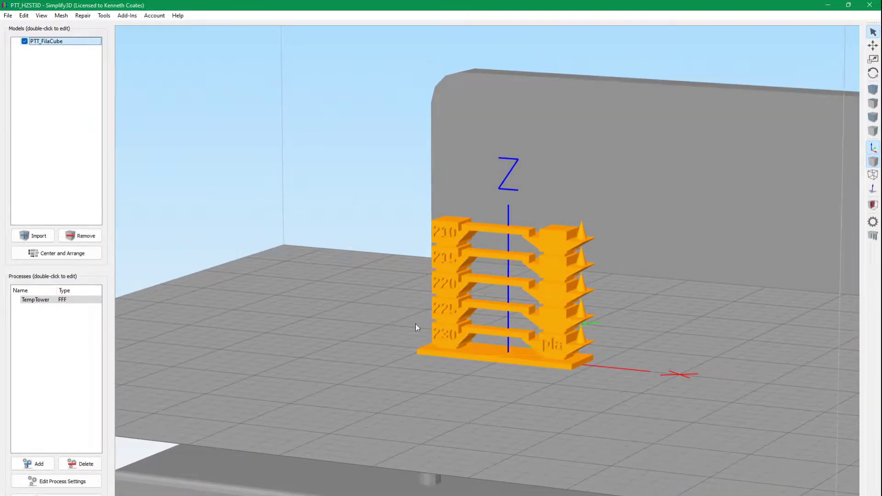
# Open the TempTower process settings and review the right extruder's toolhead and retraction settings with the tower kept in view.
pyautogui.doubleClick(55, 301)
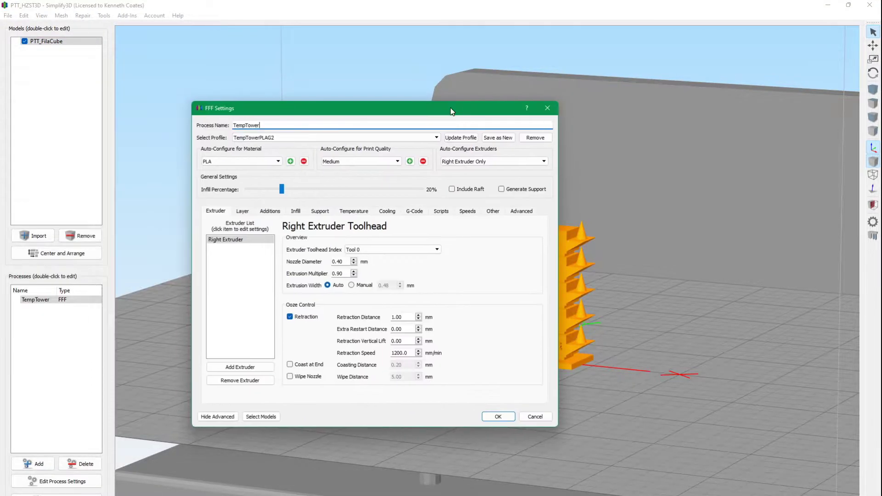
pyautogui.moveTo(450, 108); pyautogui.dragTo(486, 121)
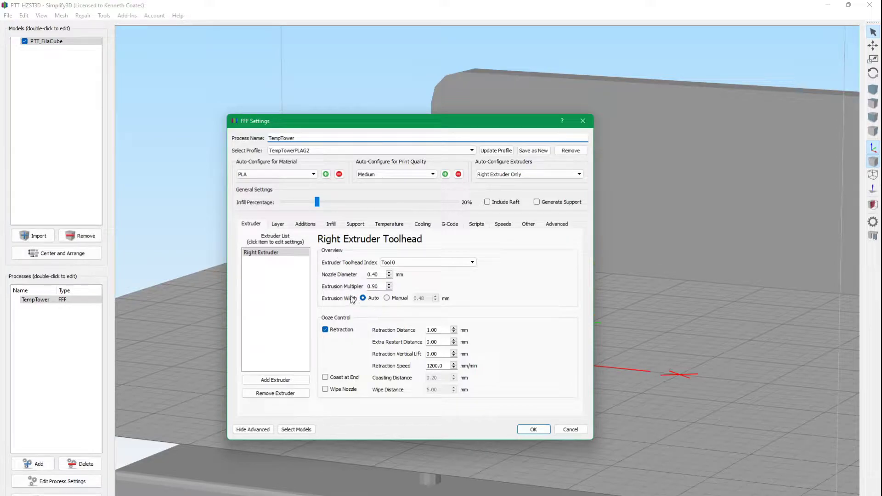
pyautogui.moveTo(372, 124); pyautogui.dragTo(319, 56)
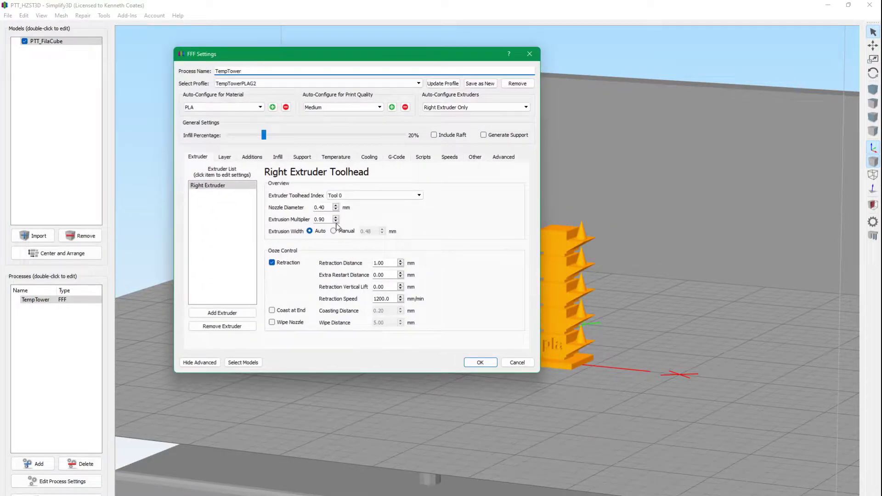
pyautogui.moveTo(371, 54); pyautogui.dragTo(337, 29)
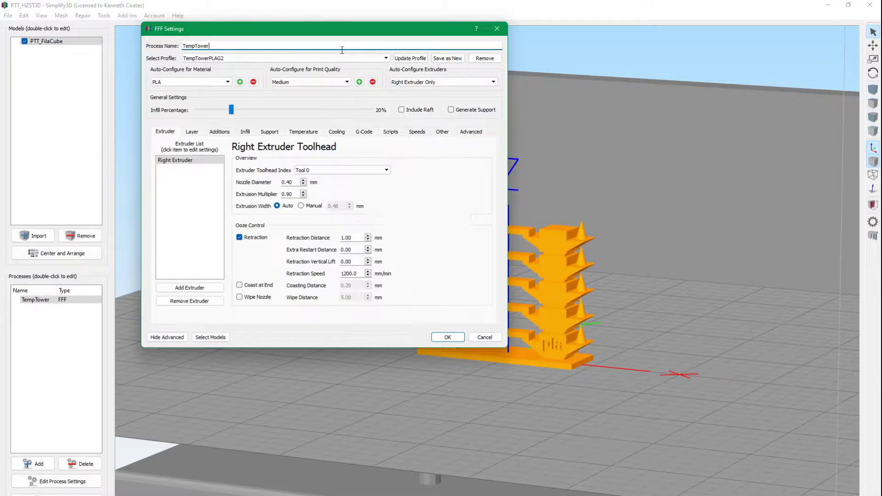
pyautogui.moveTo(335, 33); pyautogui.dragTo(247, 68)
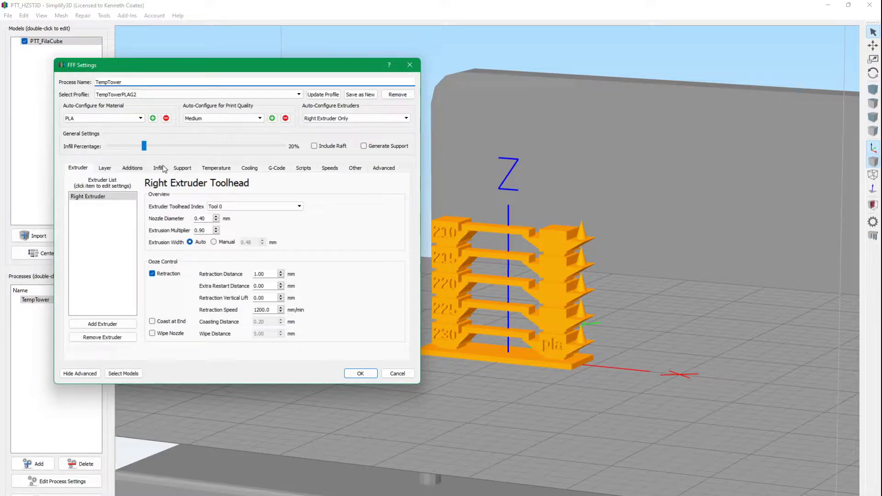
# Review the right extruder's per-layer temperature setpoints and the cooling fan settings, and close the process settings.
pyautogui.click(215, 169)
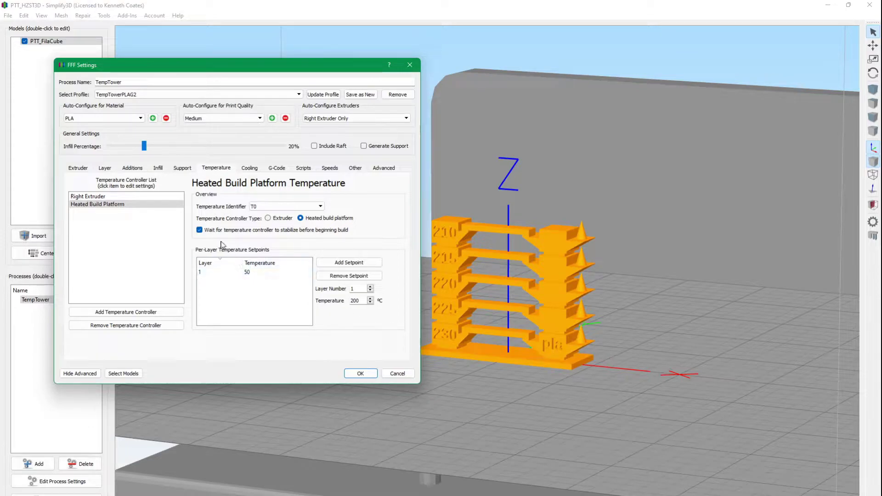
pyautogui.click(136, 195)
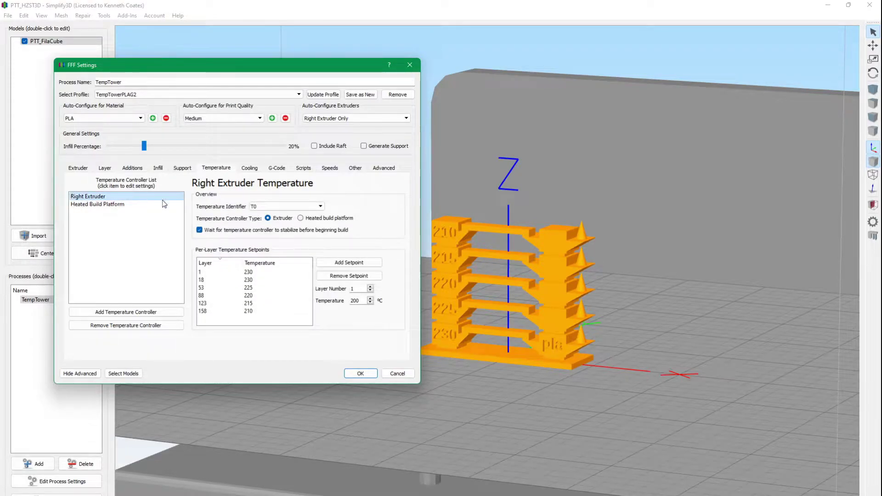
pyautogui.moveTo(322, 65); pyautogui.dragTo(280, 53)
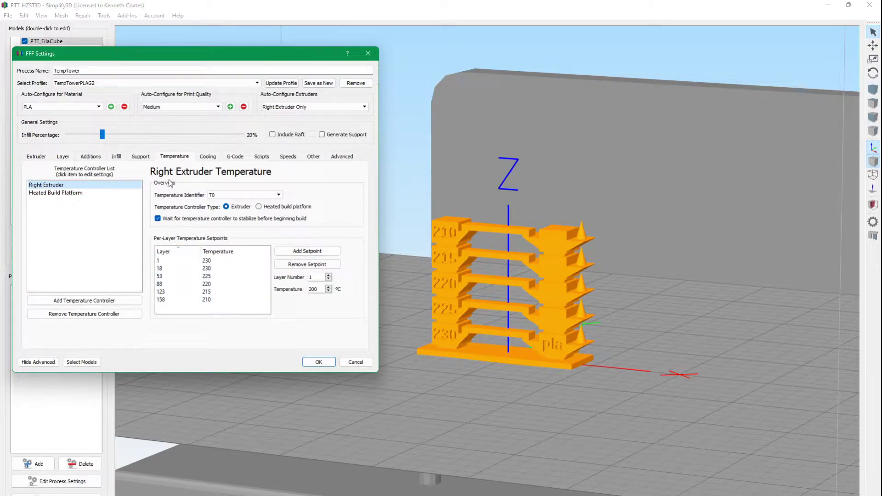
pyautogui.moveTo(171, 57); pyautogui.dragTo(189, 71)
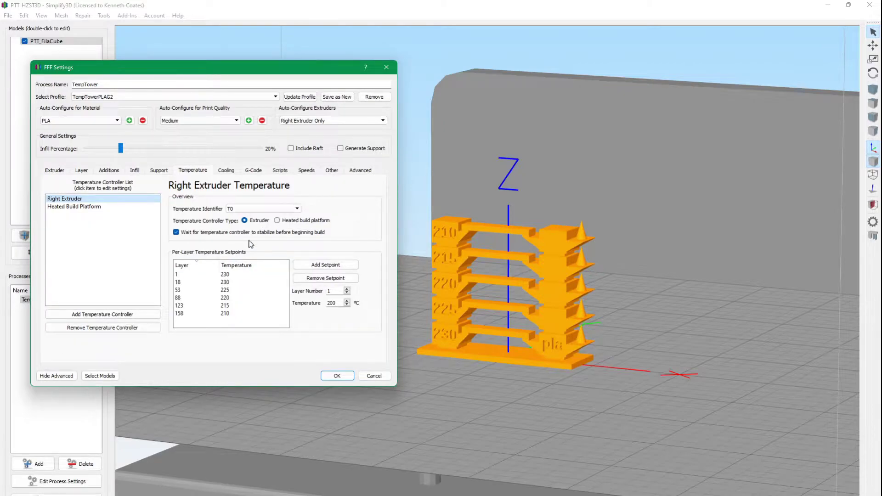
pyautogui.click(220, 169)
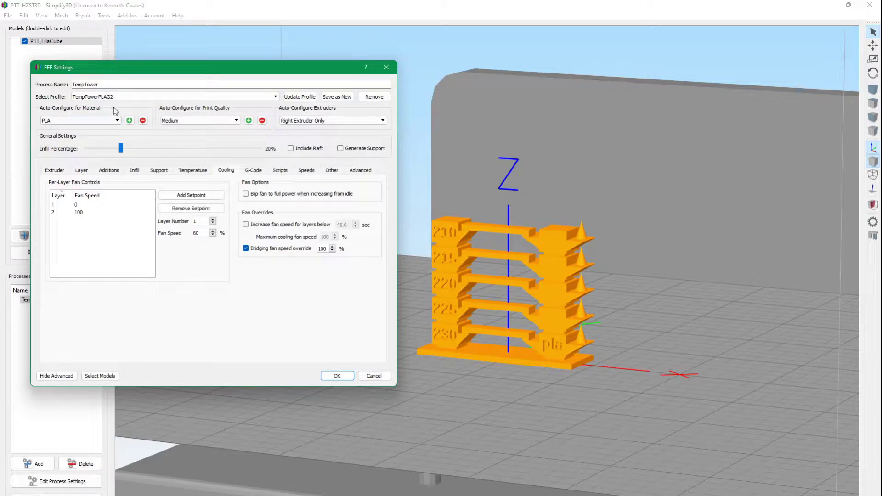
pyautogui.click(335, 376)
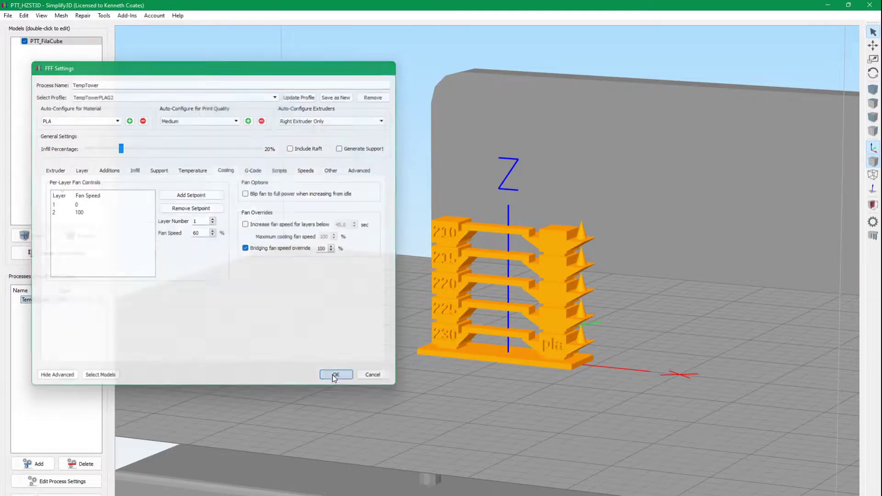
# Slice the temperature tower, inspect its toolpath preview up close, and return to the model view.
pyautogui.click(56, 495)
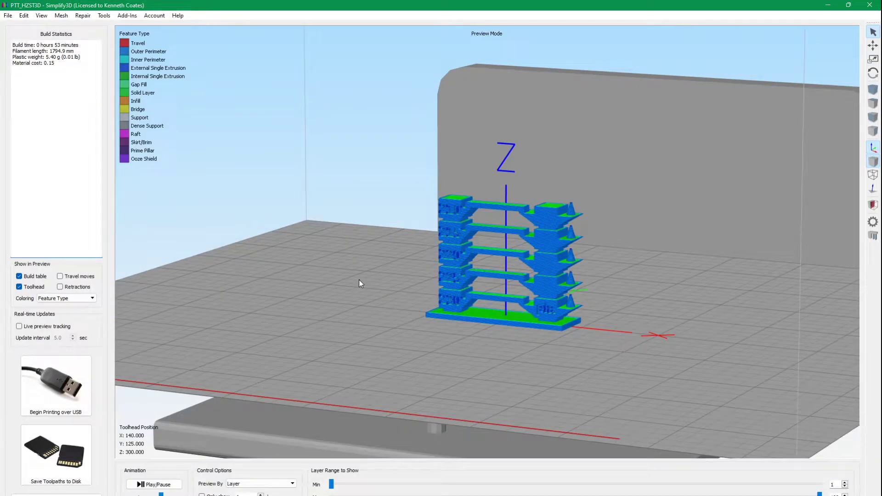
pyautogui.moveTo(359, 283); pyautogui.dragTo(424, 296)
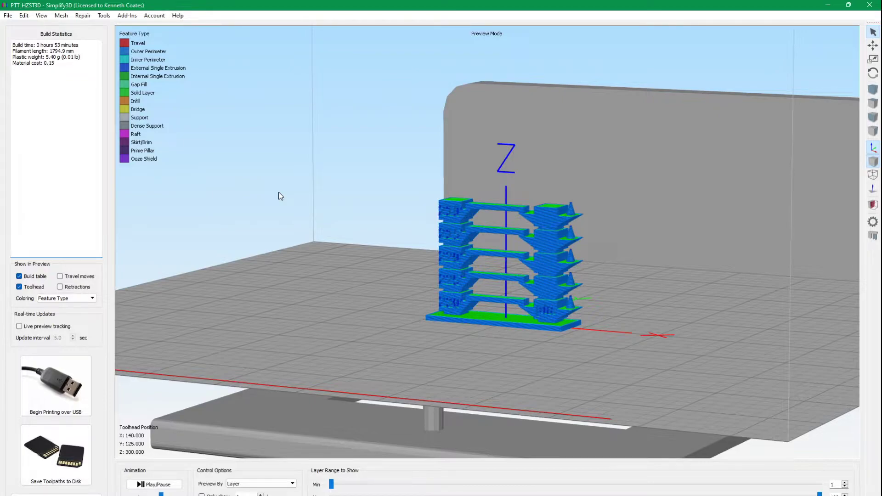
pyautogui.scroll(5, 424, 249)
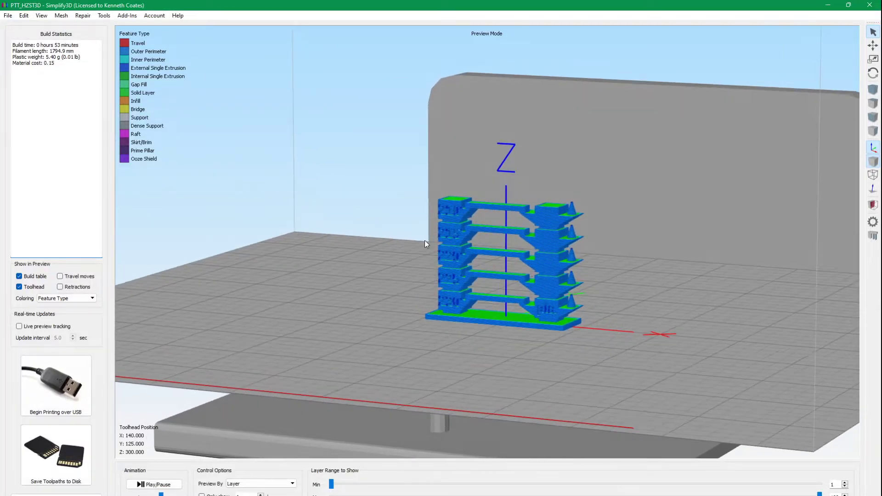
pyautogui.scroll(-3, 423, 256)
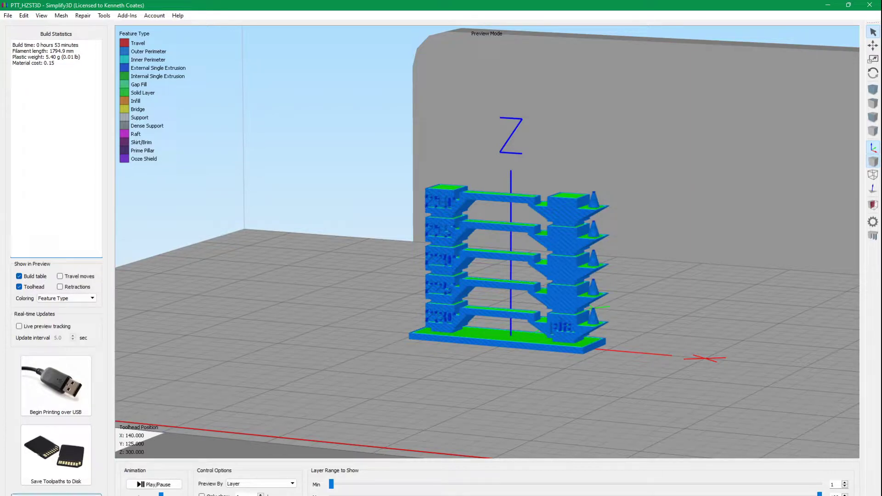
pyautogui.click(56, 494)
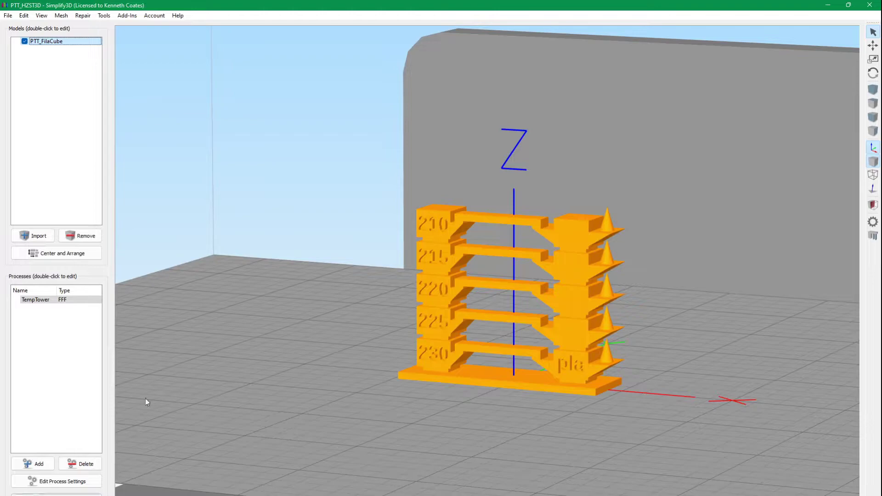
pyautogui.moveTo(399, 246)
pyautogui.mouseDown()
pyautogui.moveTo(393, 237)
pyautogui.moveTo(399, 251)
pyautogui.mouseUp()
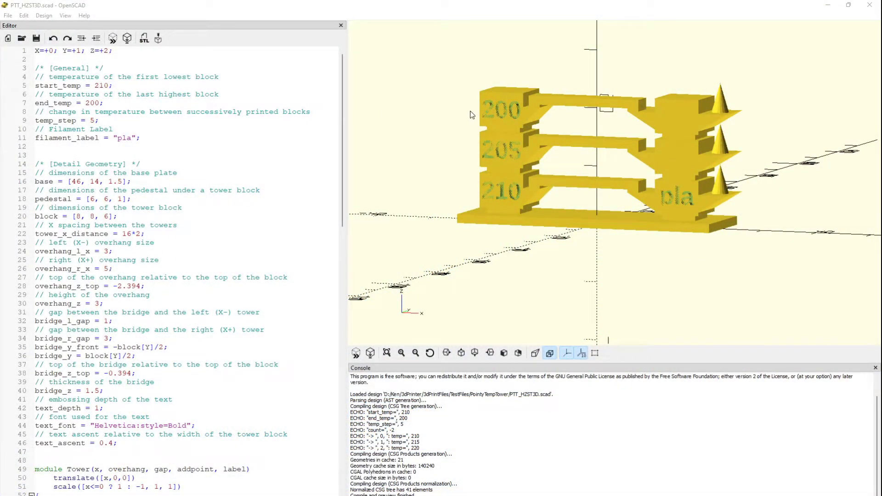
pyautogui.moveTo(471, 115); pyautogui.dragTo(583, 172)
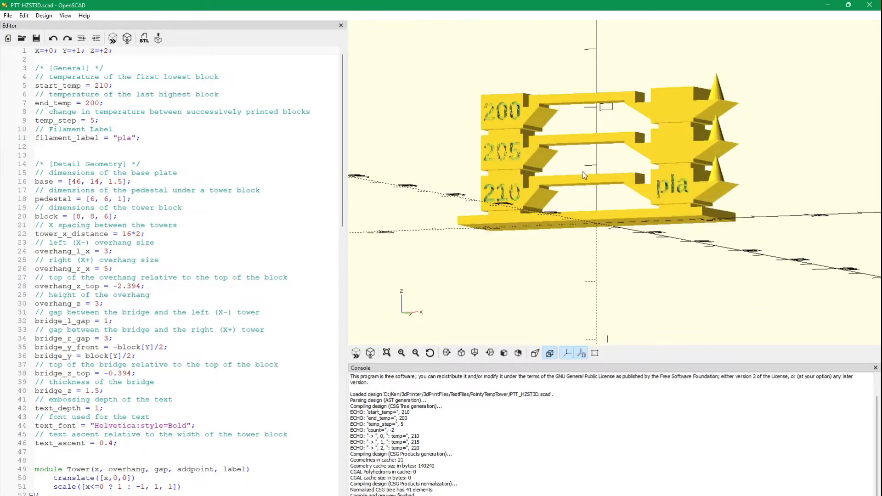
pyautogui.scroll(3, 584, 171)
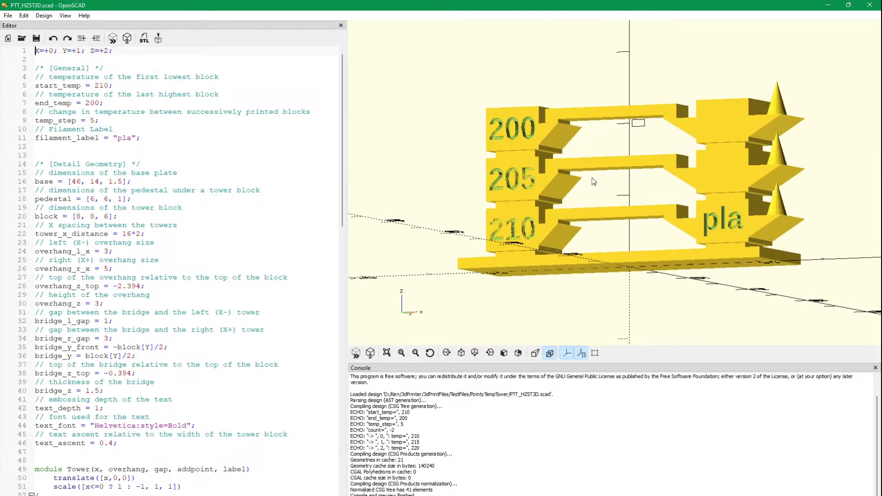
pyautogui.moveTo(592, 178)
pyautogui.mouseDown()
pyautogui.moveTo(598, 195)
pyautogui.moveTo(592, 184)
pyautogui.mouseUp()
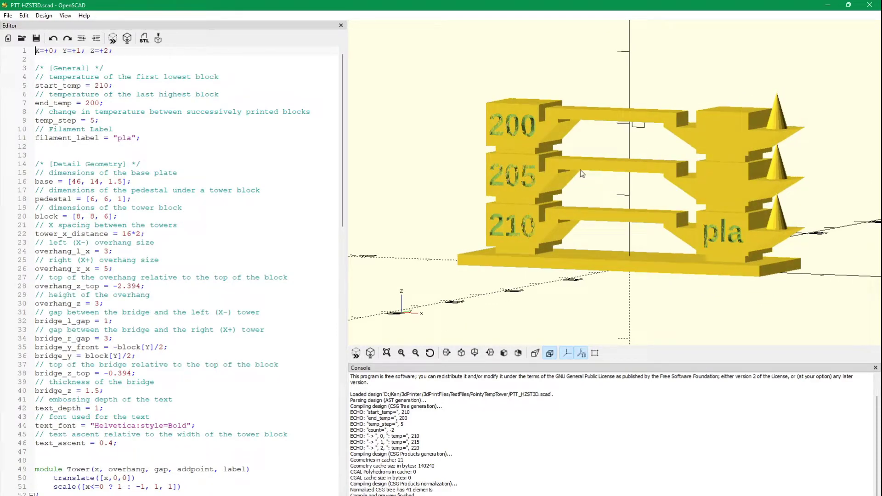
pyautogui.moveTo(581, 169); pyautogui.dragTo(580, 156)
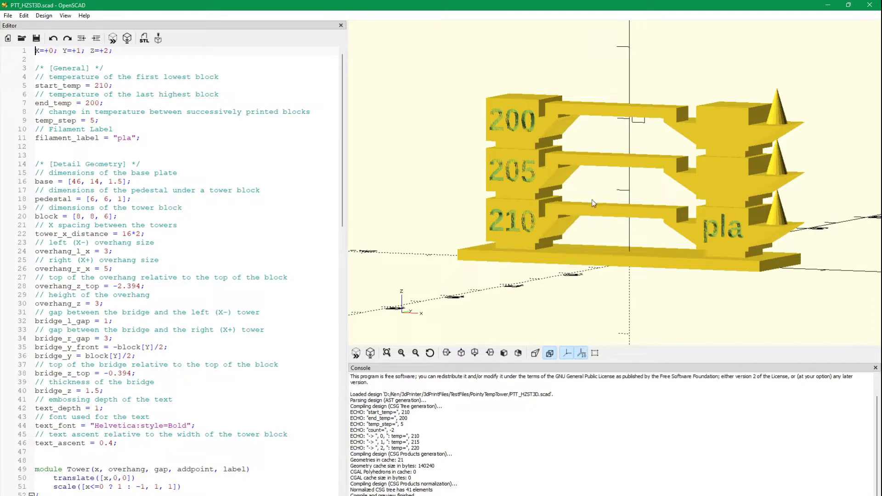
pyautogui.moveTo(592, 199)
pyautogui.mouseDown()
pyautogui.moveTo(600, 200)
pyautogui.moveTo(592, 200)
pyautogui.mouseUp()
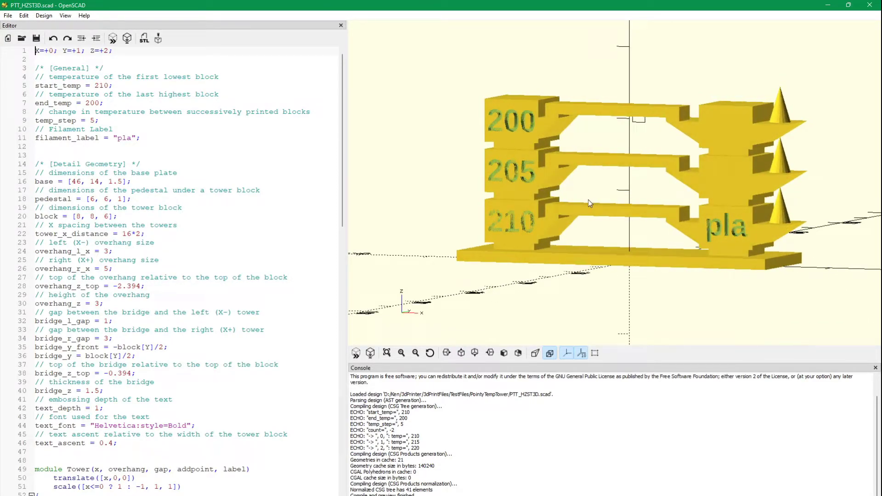